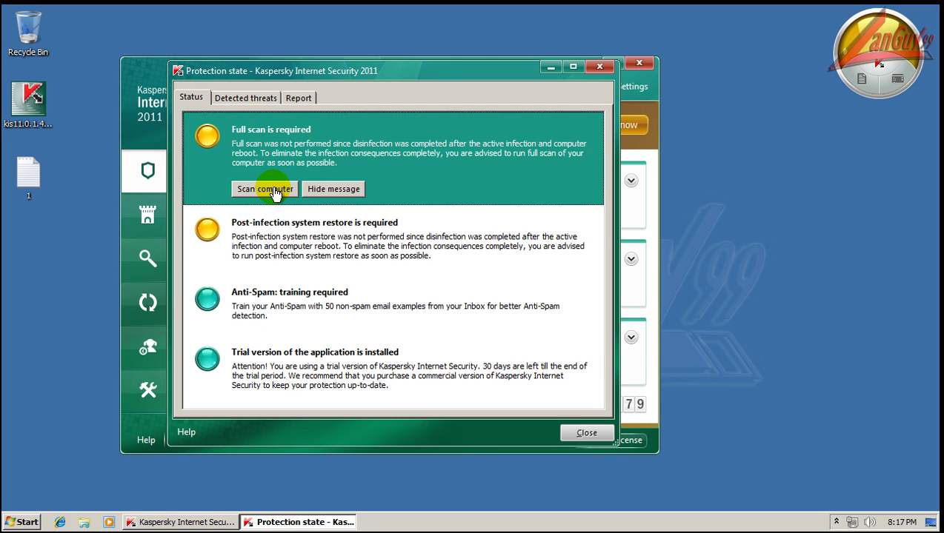
Step: Start a full computer scan and choose disinfection with reboot for the detected Rootkit.Win32.TDSS.d, dismissing the virus notification
left_click(273, 190)
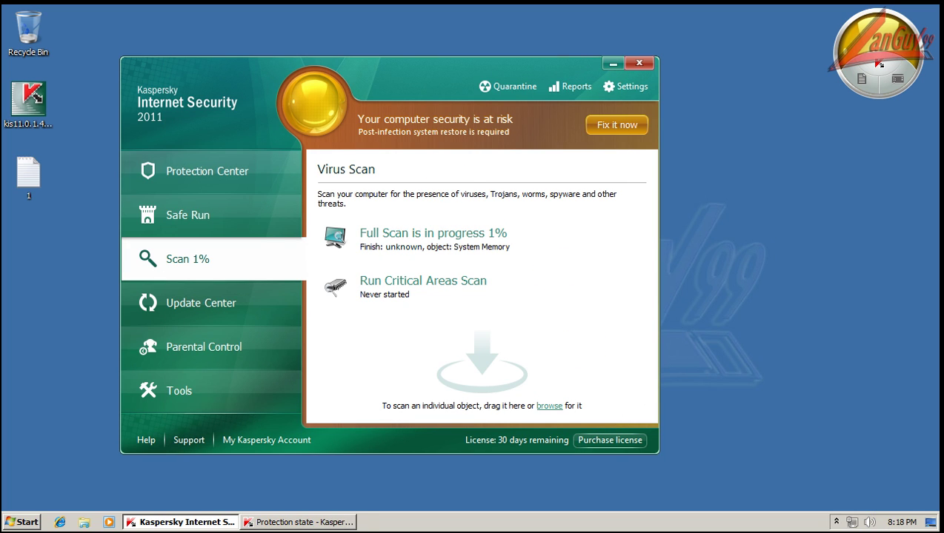
mouse_move(901, 522)
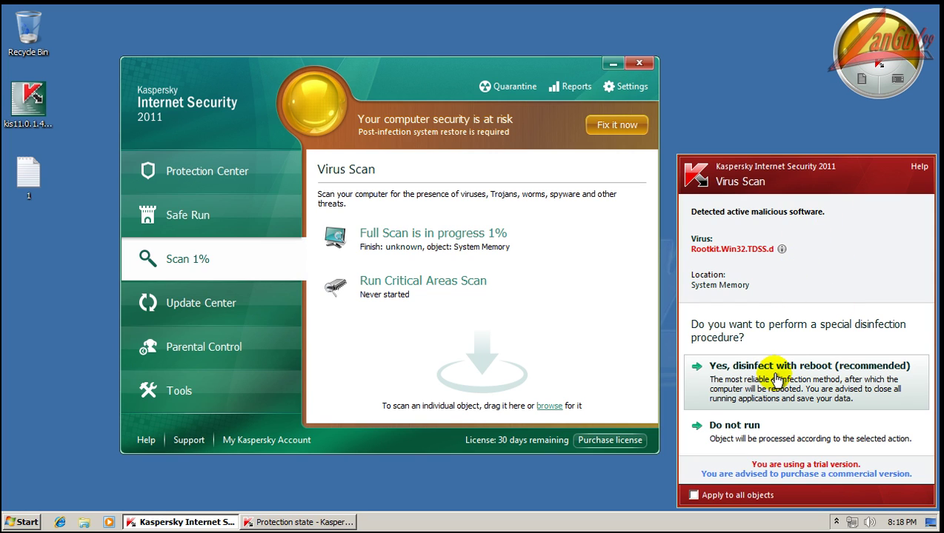
left_click(777, 379)
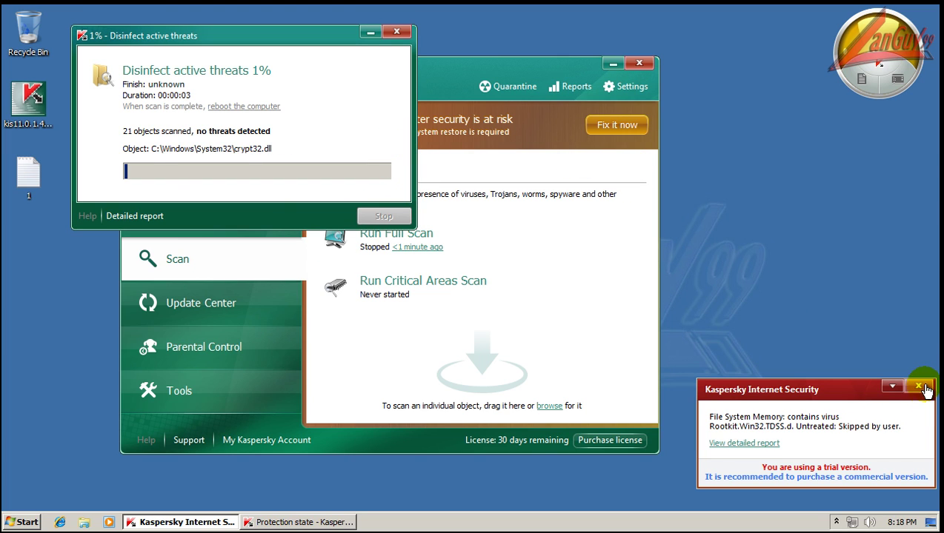
left_click(918, 385)
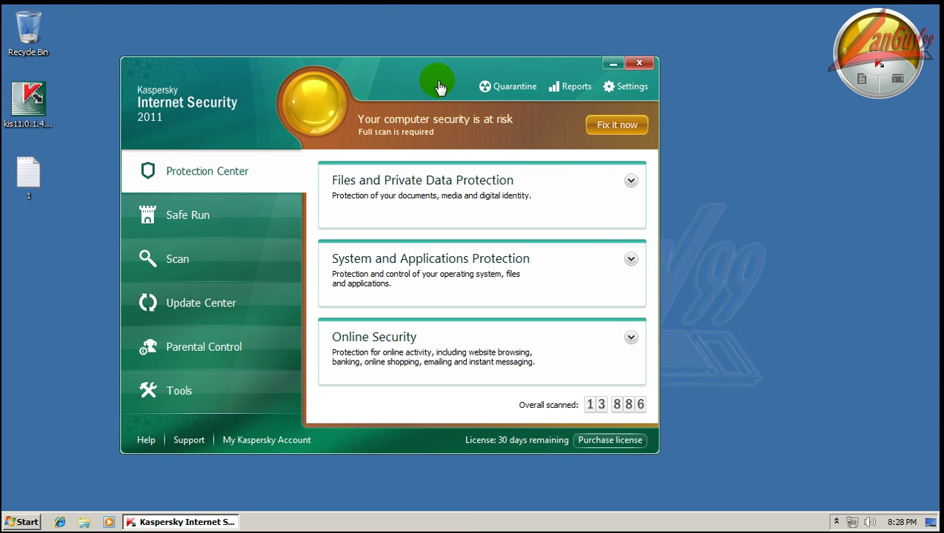
Step: Start another full computer scan and decline the special disinfection procedure for Rootkit.Win32.TDSS.d, dismissing the notification
left_click_drag(397, 75, 450, 80)
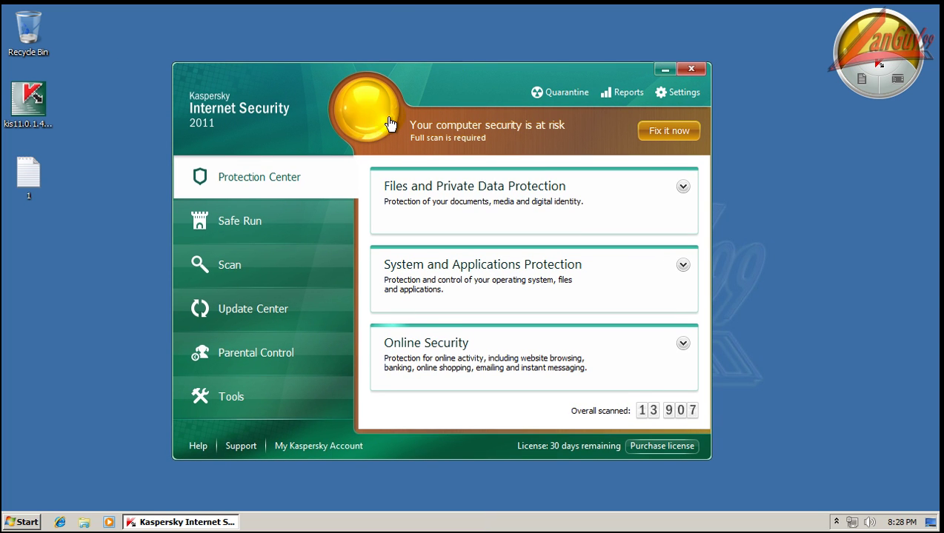
left_click(523, 122)
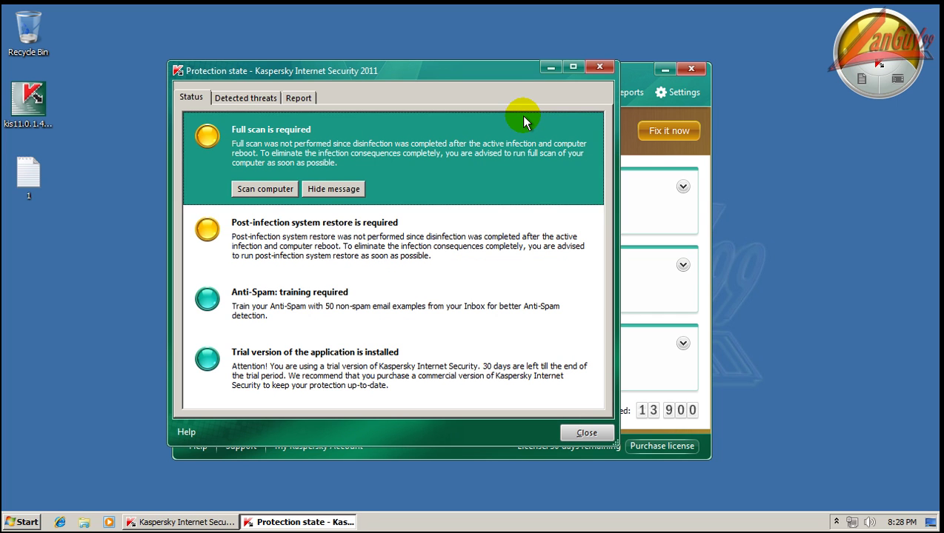
left_click(268, 188)
left_click(390, 275)
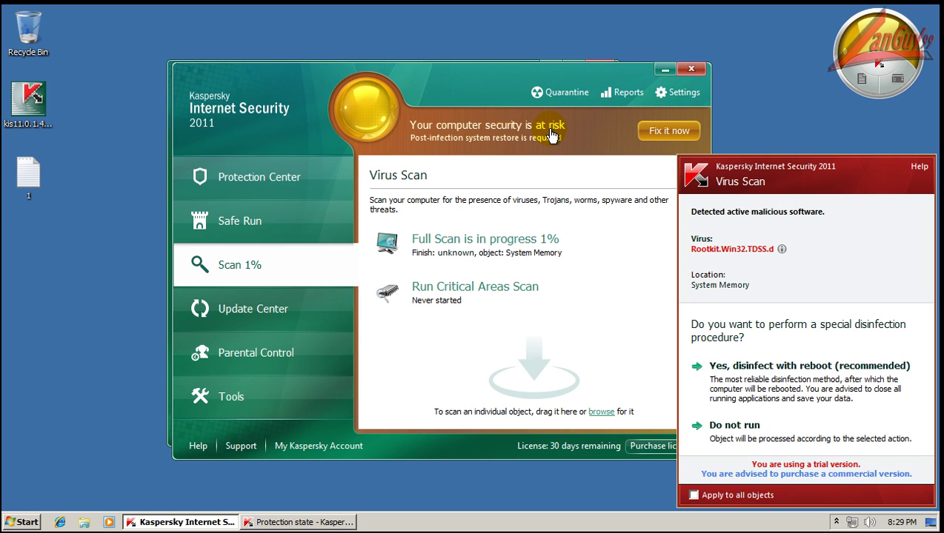
left_click(735, 428)
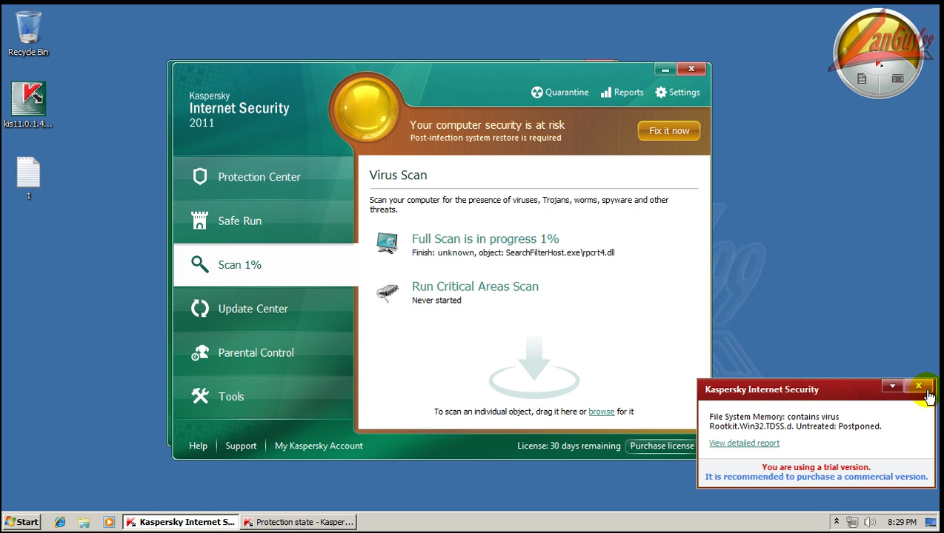
left_click(919, 386)
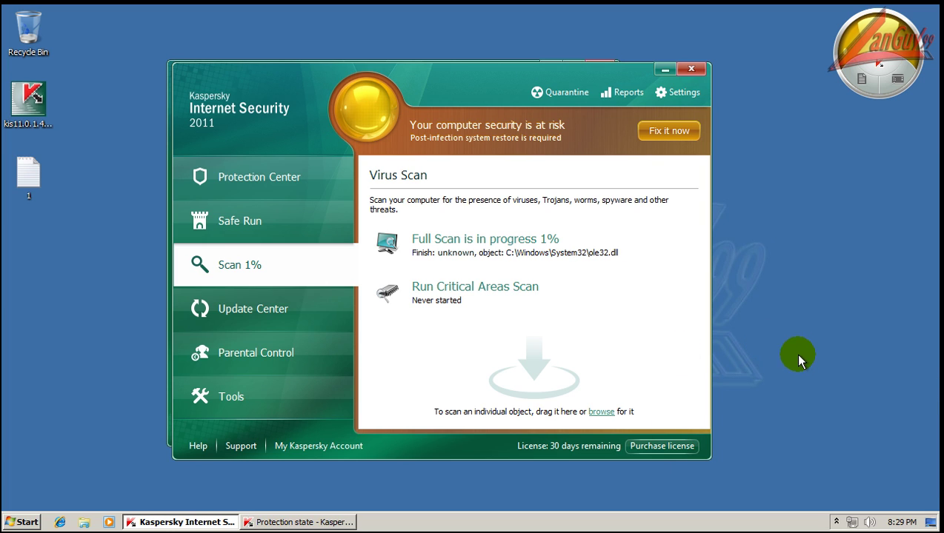
Step: Bring the Protection state window forward, minimize it, and reposition the main security window
left_click_drag(470, 79, 444, 95)
left_click(461, 63)
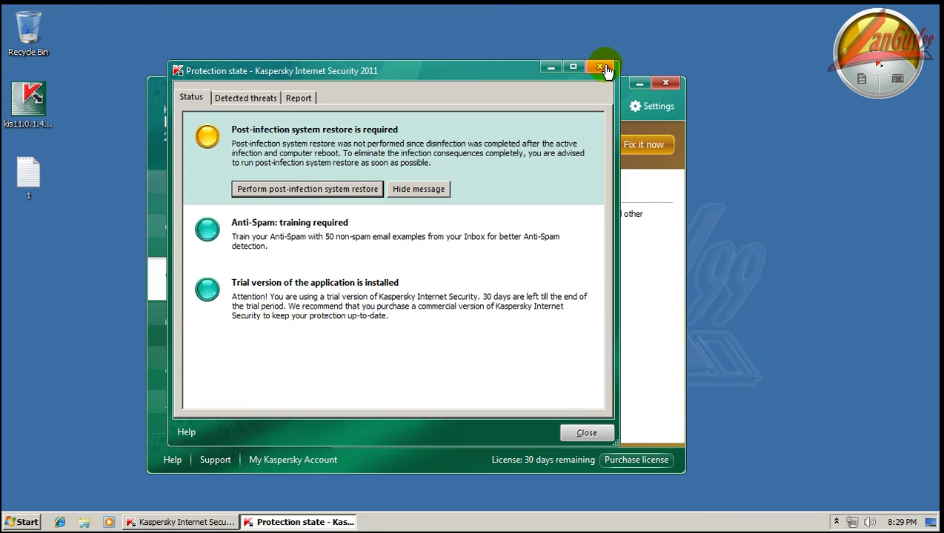
left_click(550, 67)
left_click_drag(459, 94, 498, 93)
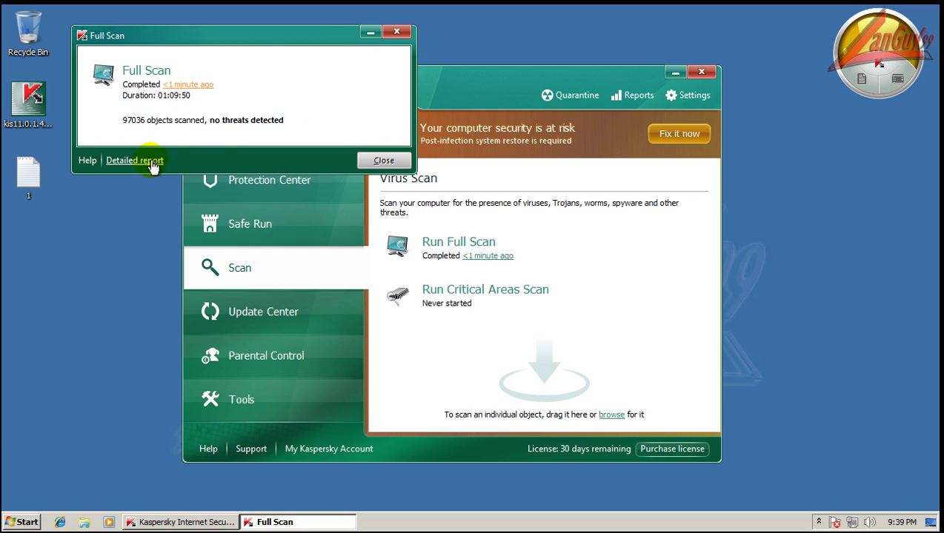
Step: Close the Full Scan result and the Kaspersky Internet Security main window
left_click(386, 160)
left_click(696, 102)
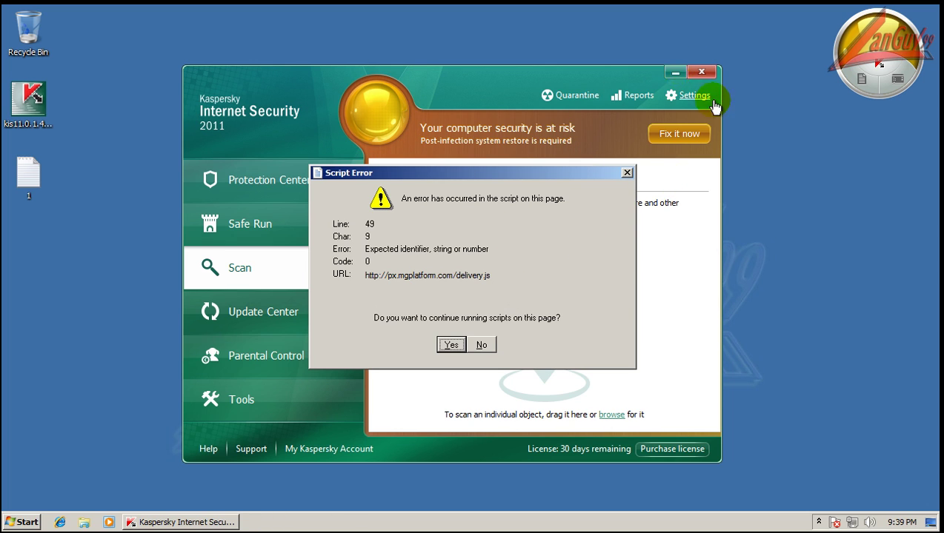
left_click(702, 73)
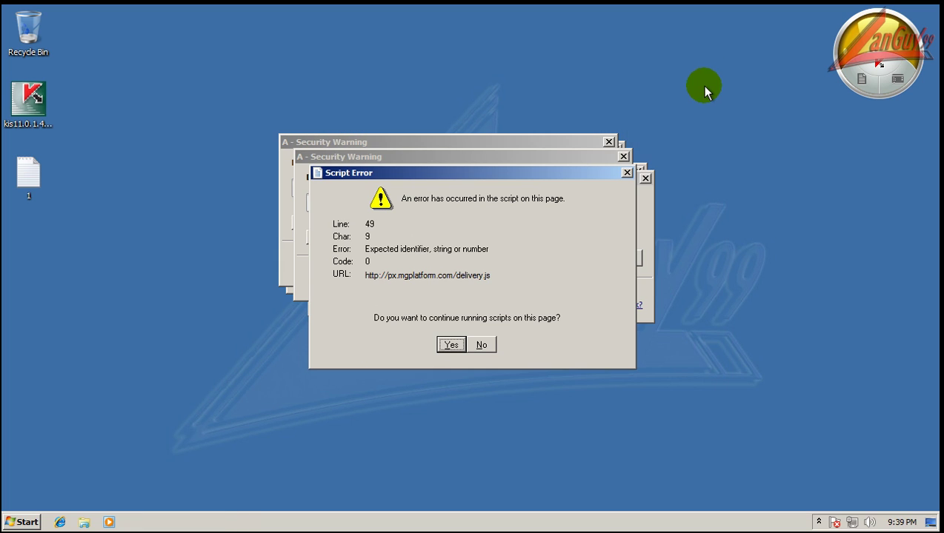
Step: Refuse to continue running scripts in the successive Script Error dialogs
left_click(483, 346)
left_click(482, 346)
left_click(482, 346)
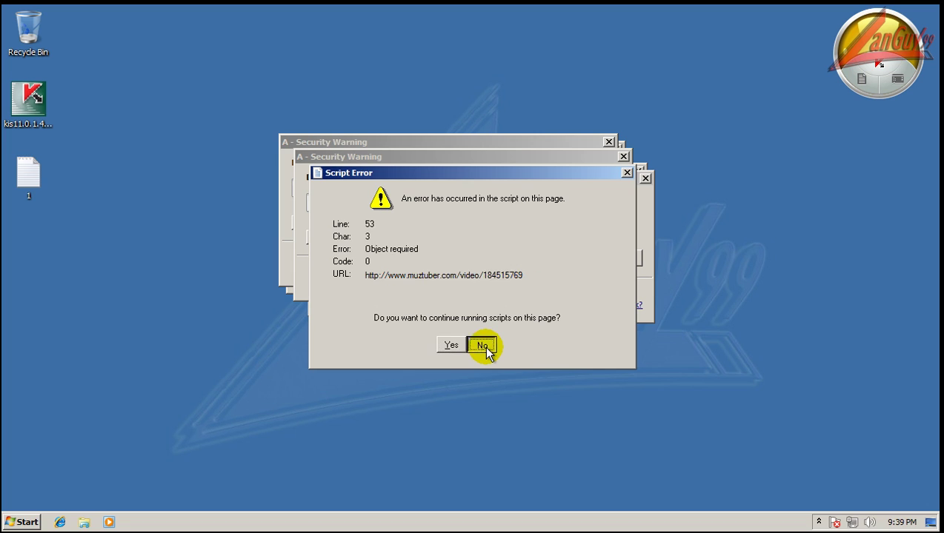
left_click(484, 346)
left_click(482, 346)
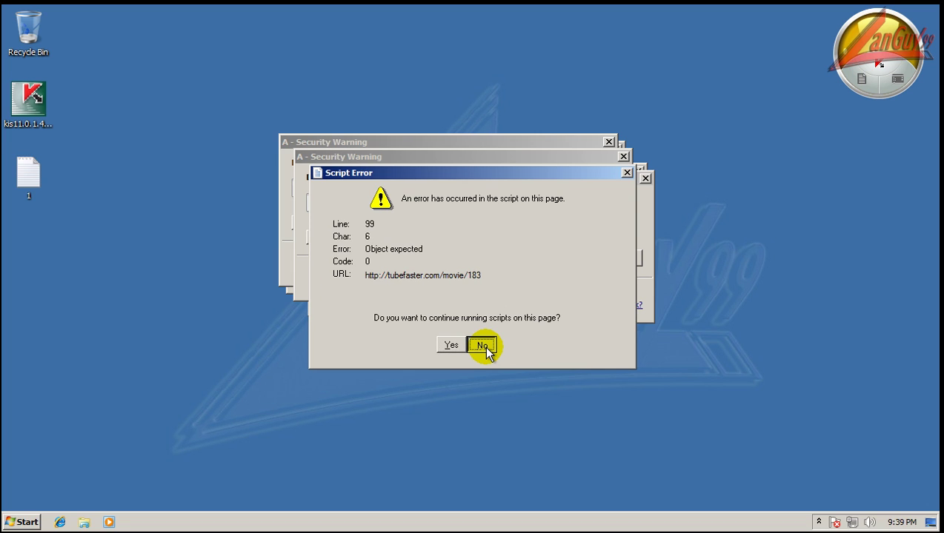
left_click(482, 346)
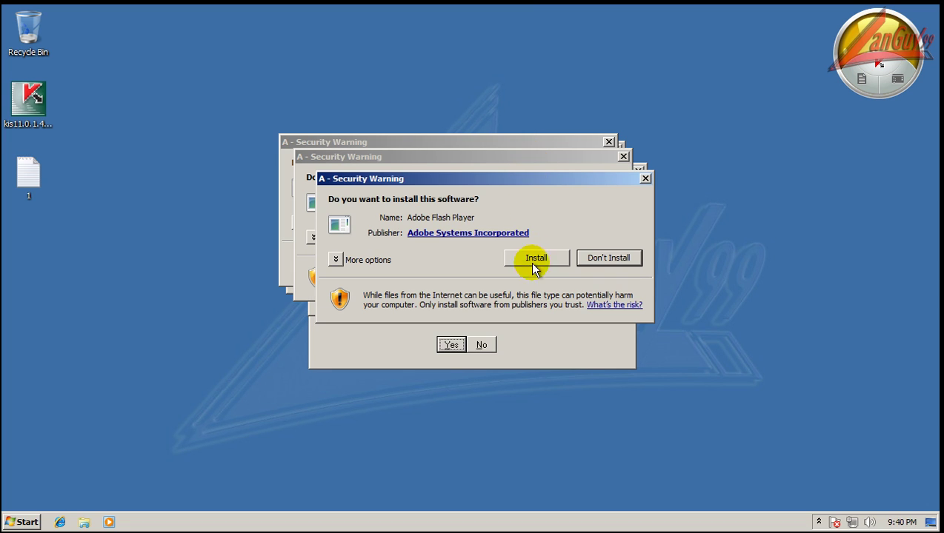
Step: Decline the front Adobe Flash Player installation prompts and refuse the script that is still asking to run
left_click(595, 234)
left_click(596, 249)
left_click(482, 346)
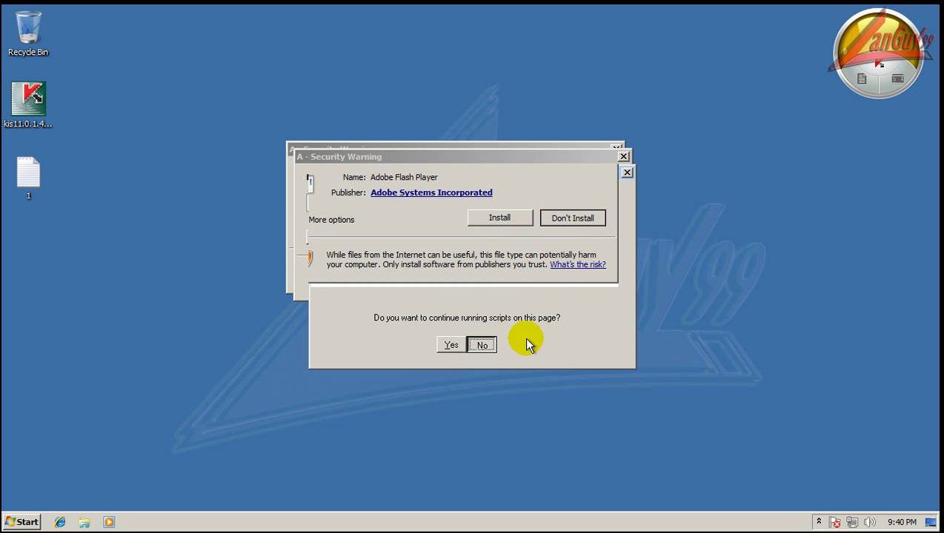
left_click(483, 346)
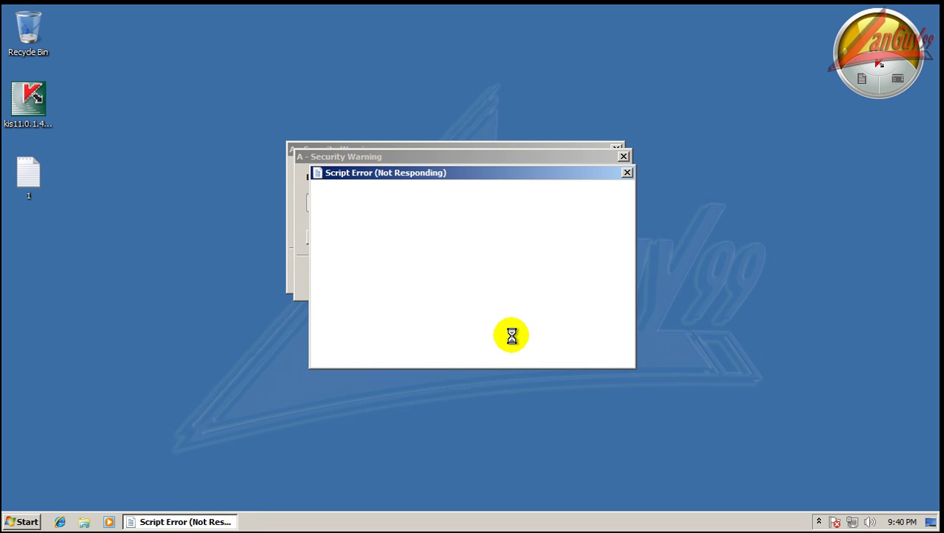
Step: Check the protection state in Kaspersky Internet Security, then close its windows
left_click(819, 523)
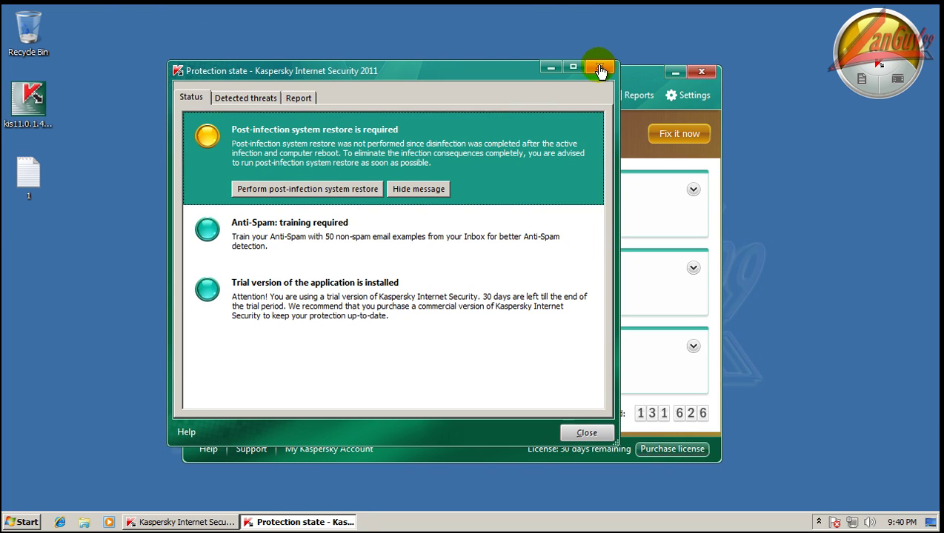
left_click(598, 68)
left_click(701, 77)
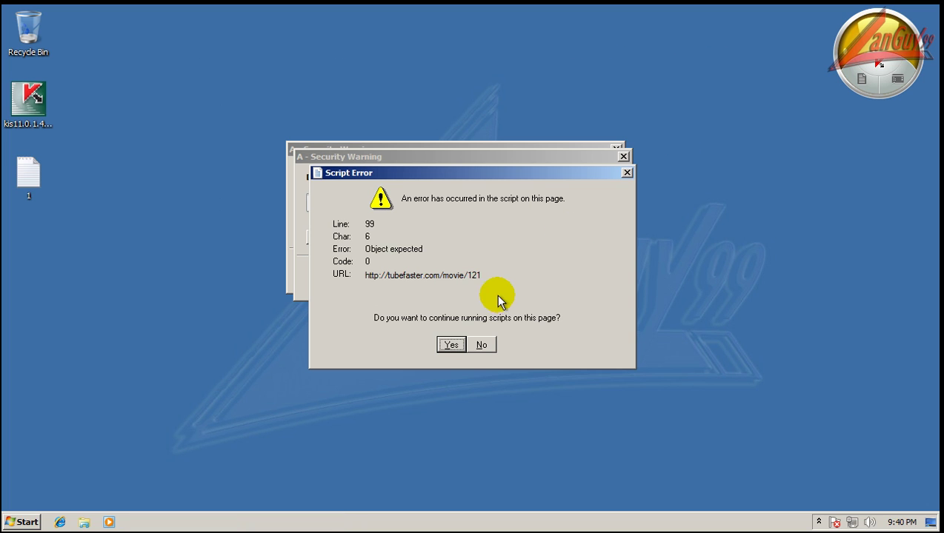
Step: Refuse the returning script prompts and decline the Adobe Flash Player installation in the remaining security warnings
left_click(483, 345)
left_click(482, 345)
left_click(585, 154)
left_click(591, 235)
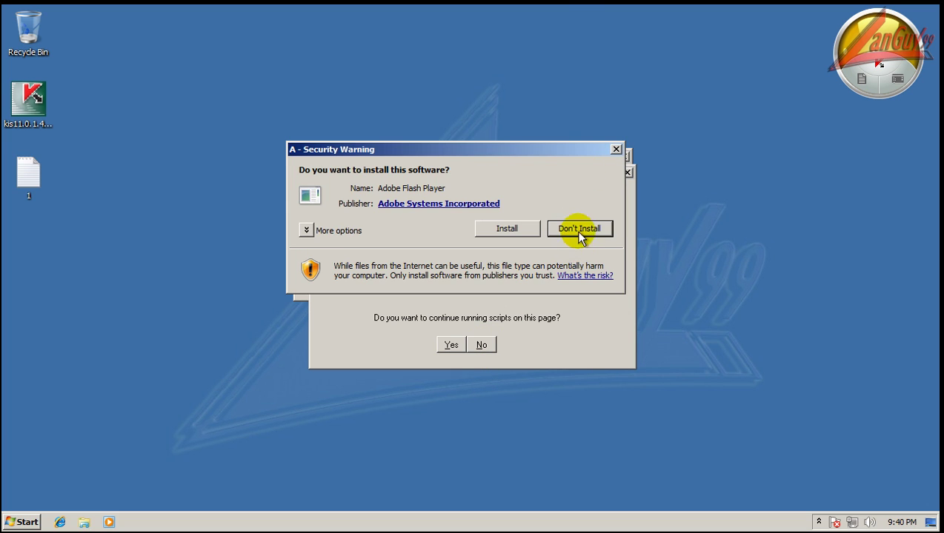
left_click(579, 231)
left_click(575, 153)
left_click(584, 235)
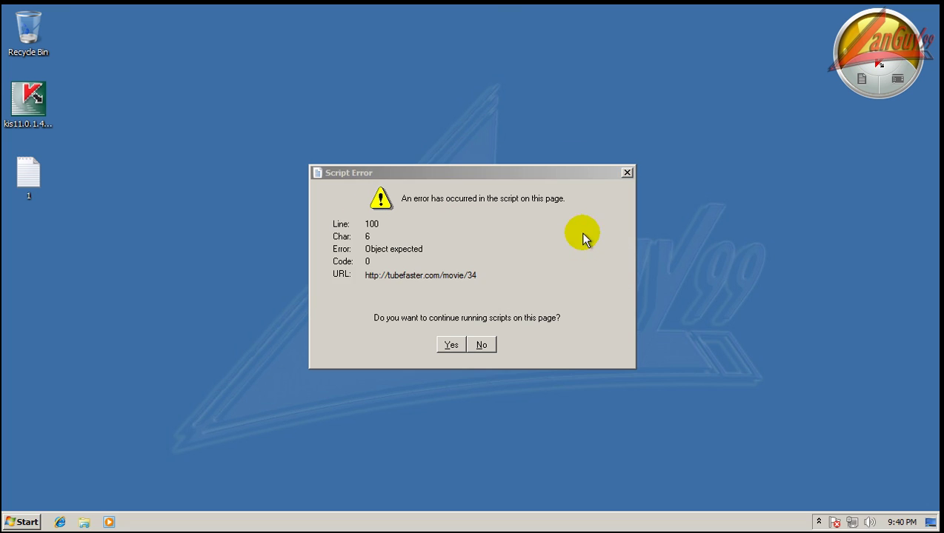
Step: Stop the scripts of the tubefaster.com pages in the leftover Script Error dialogs
left_click(484, 346)
left_click(485, 347)
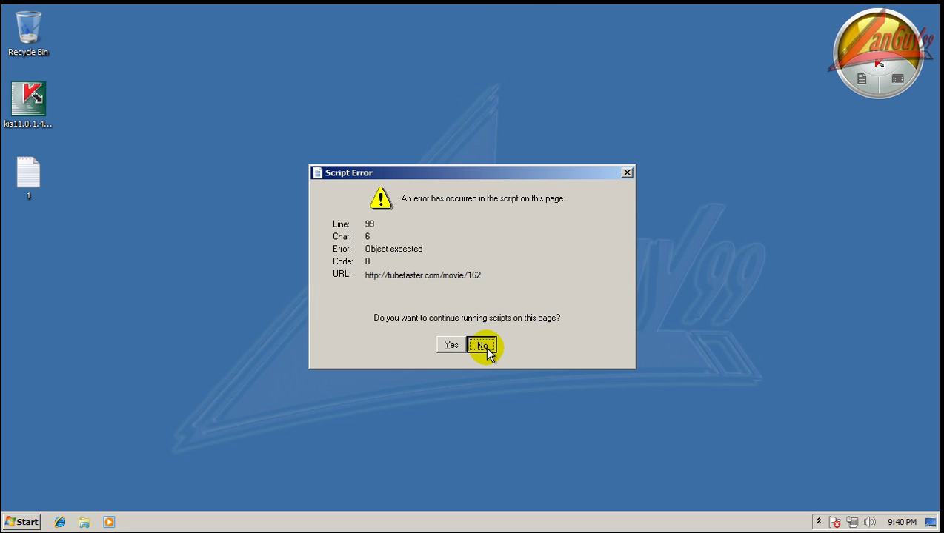
left_click(486, 349)
left_click(584, 317)
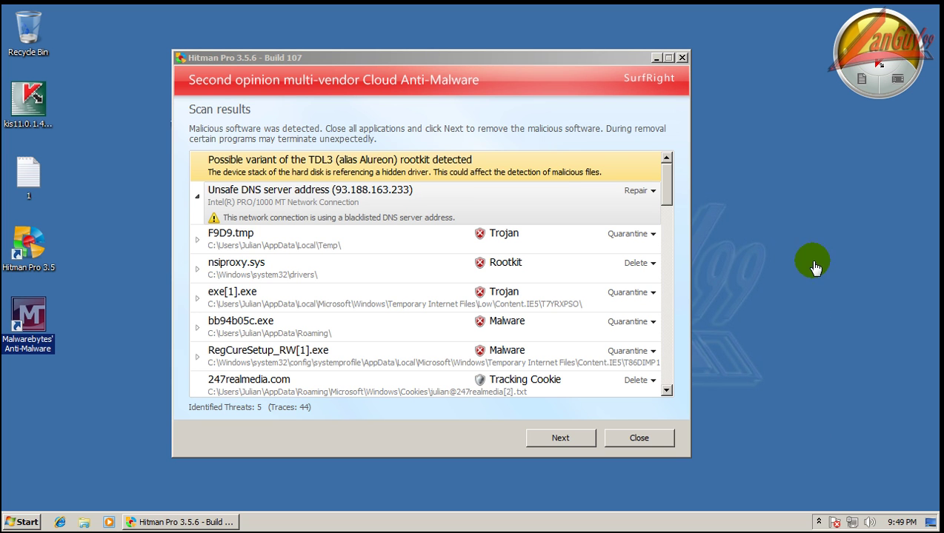
Step: Examine the list of detected threats in the Hitman Pro scan results
left_click_drag(544, 57, 525, 49)
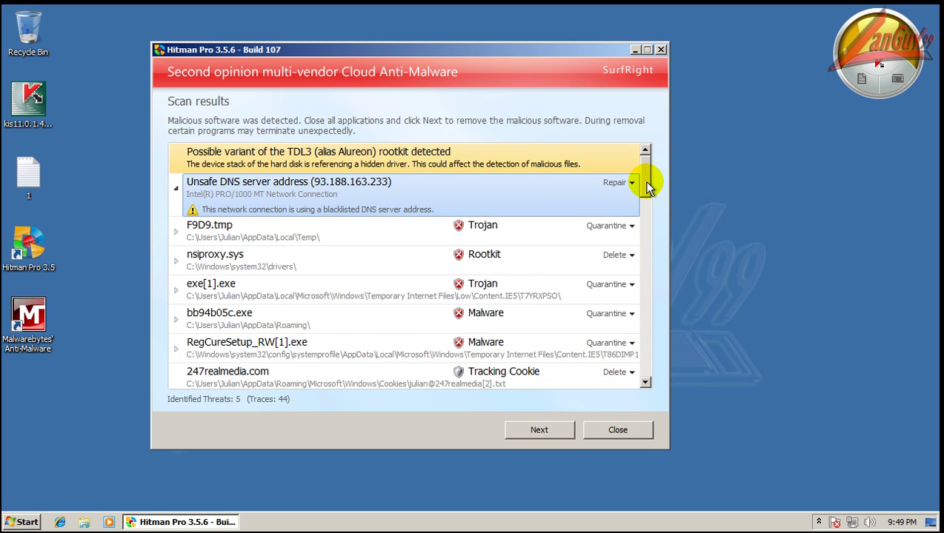
left_click_drag(646, 186, 647, 194)
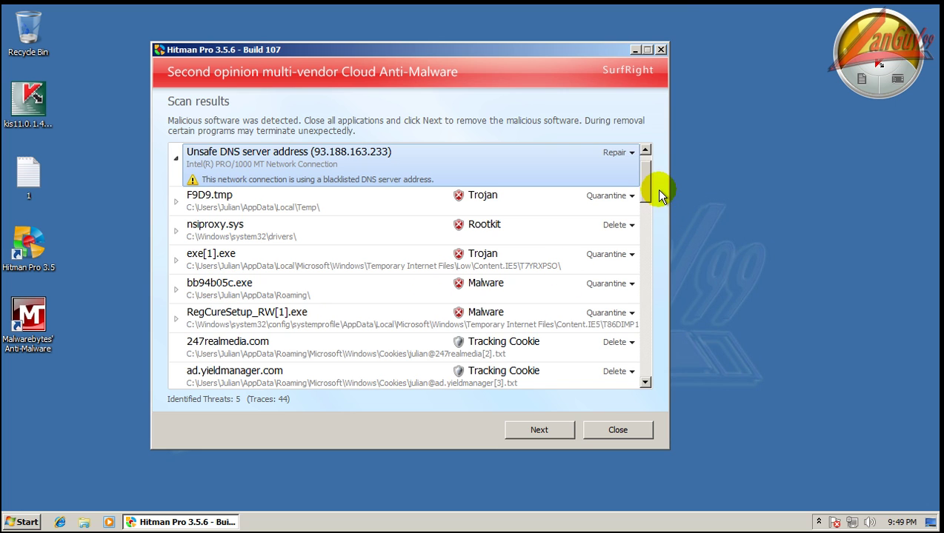
left_click_drag(656, 189, 683, 173)
Step: Try to launch Malwarebytes' Anti-Malware and close the Hitman Pro scan results
left_click(112, 212)
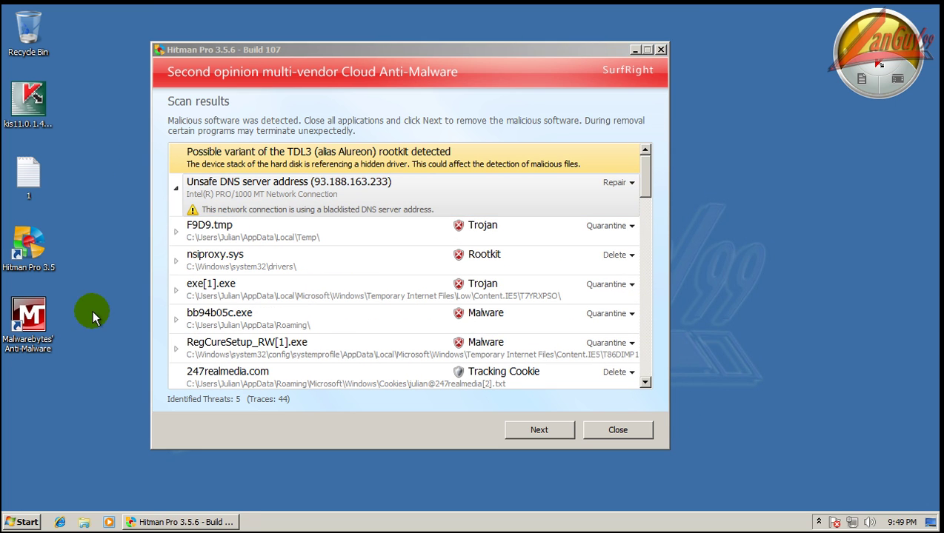
double_click(39, 309)
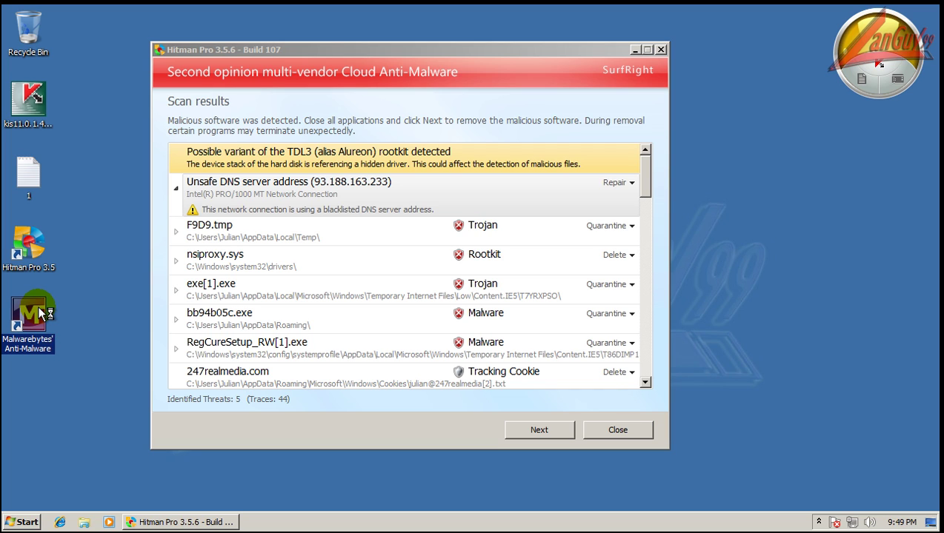
left_click(660, 50)
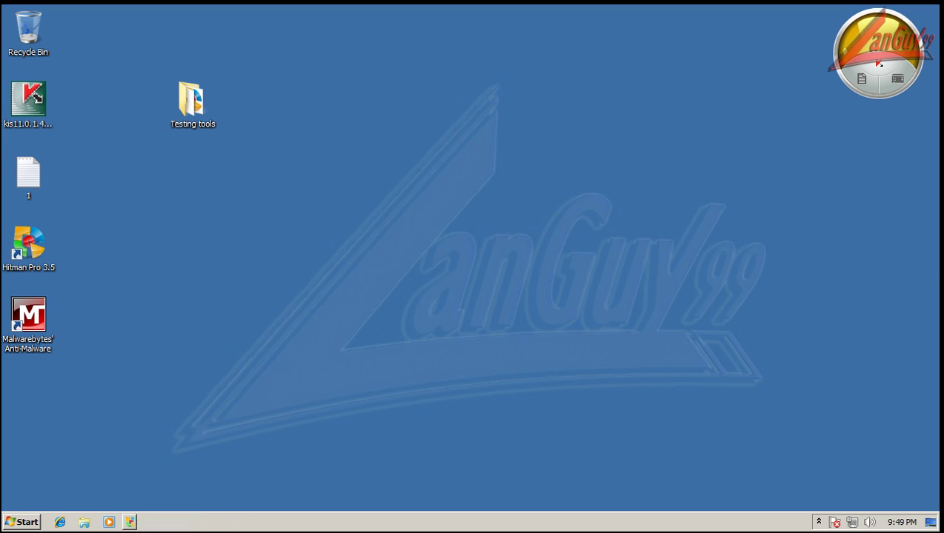
Step: Open Kaspersky Internet Security and start the post-infection system restore with a search for problems caused by malware activity
left_click(820, 523)
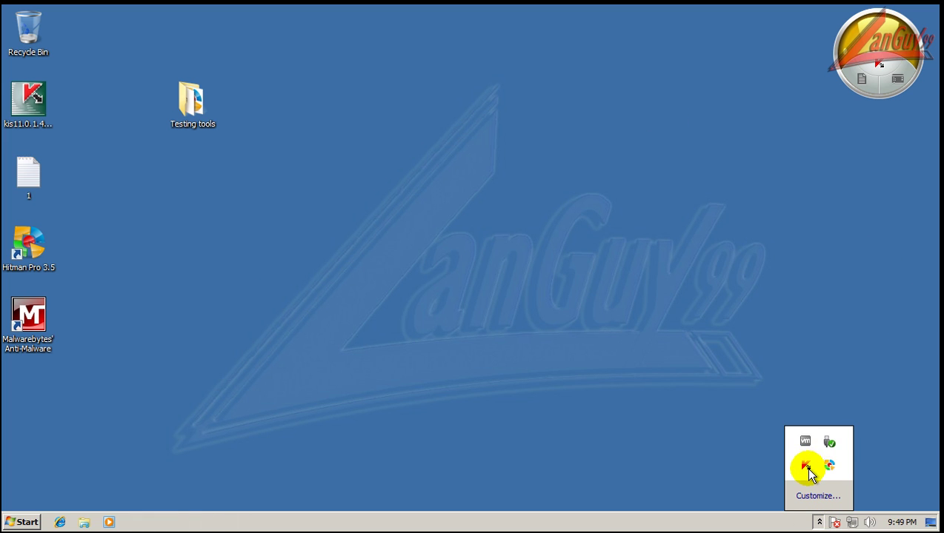
mouse_move(804, 469)
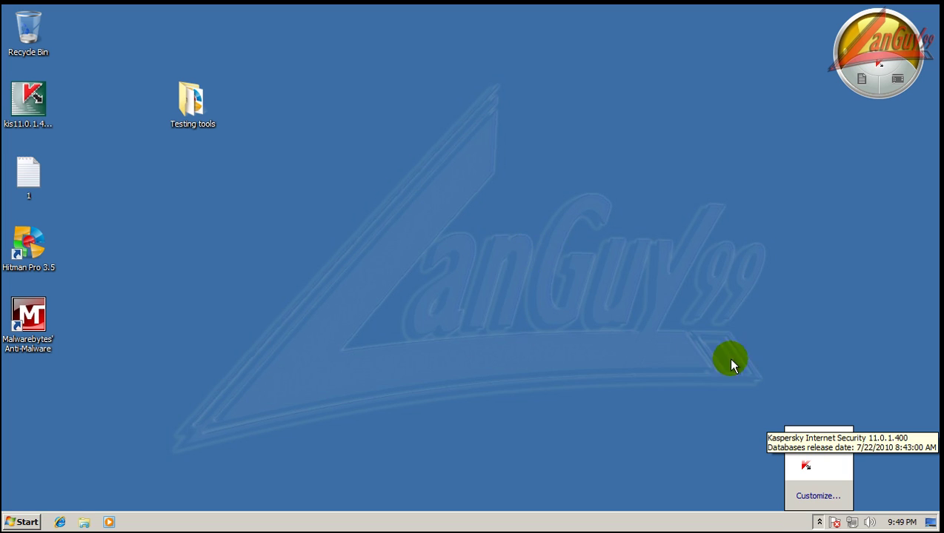
left_click(806, 468)
left_click(803, 465)
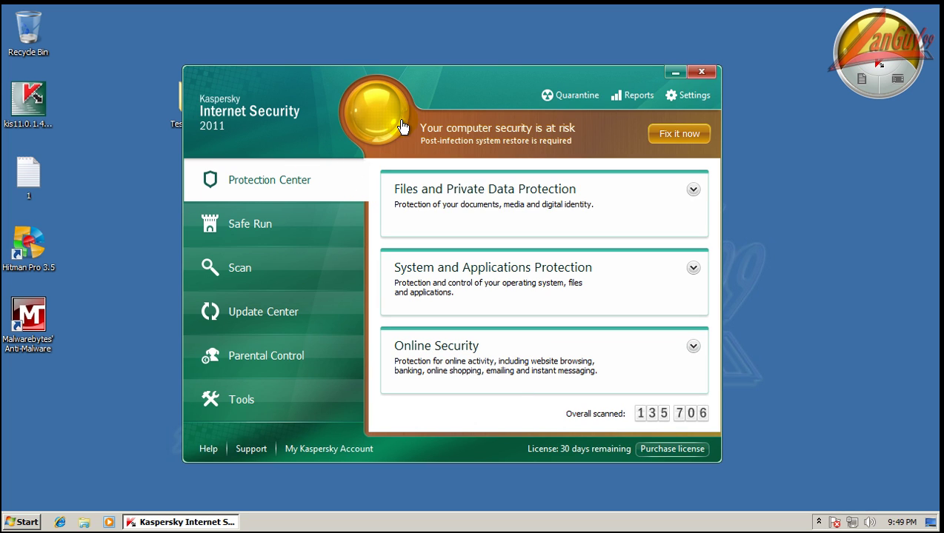
left_click(445, 87)
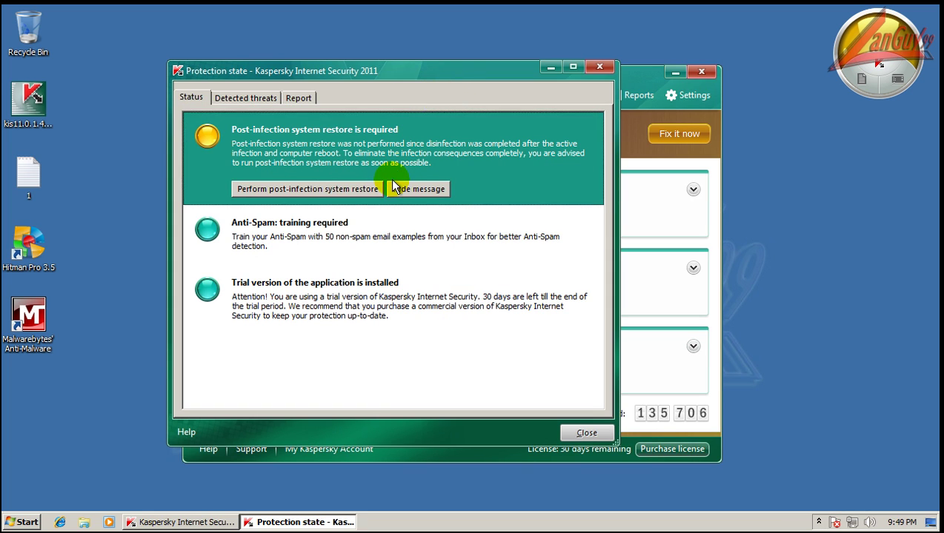
left_click(348, 194)
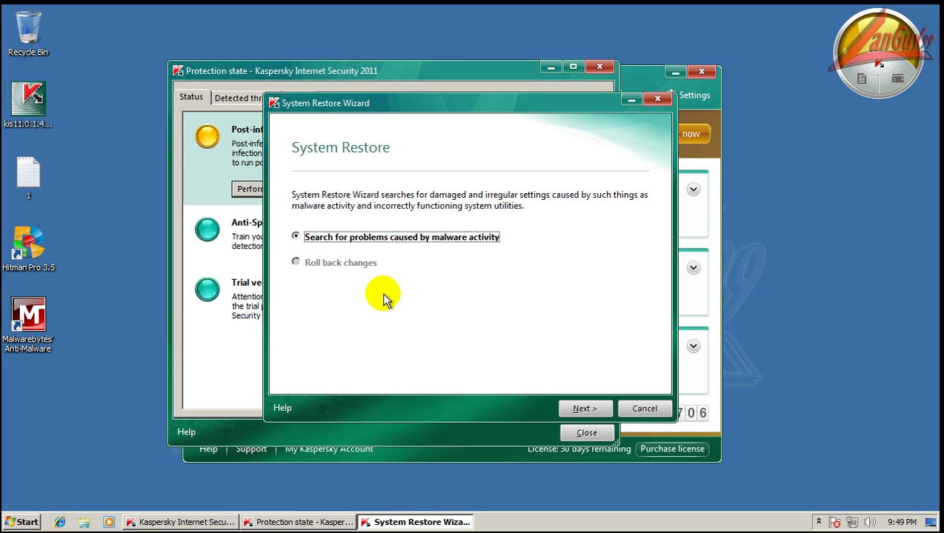
left_click(593, 410)
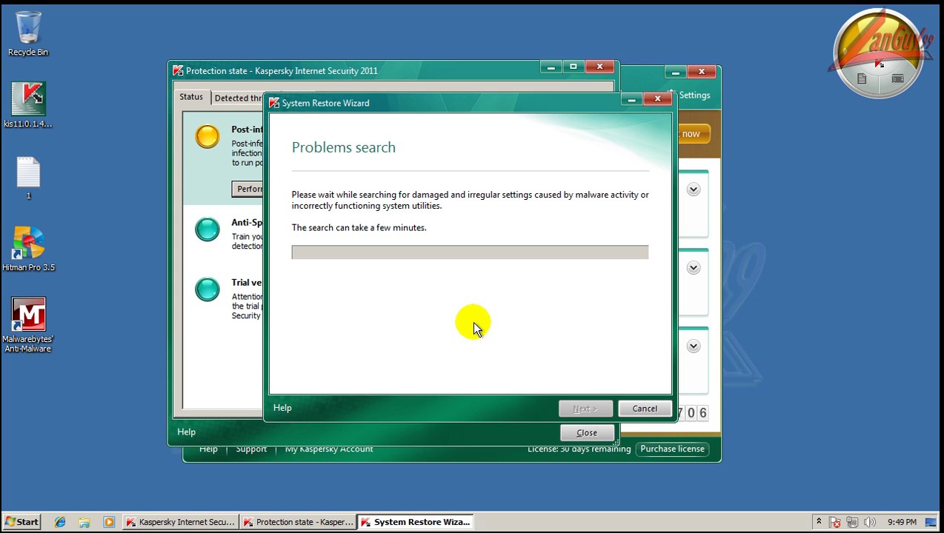
Step: Review the additional actions, fix the preselected removable media, hard drive and network drive autorun problems, and close the wizard and Kaspersky windows
left_click_drag(492, 107, 407, 97)
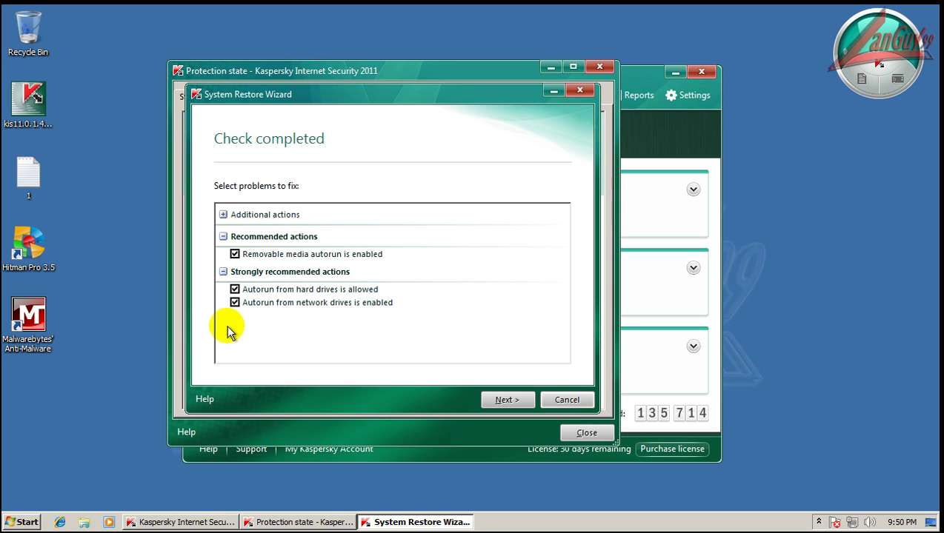
left_click(223, 214)
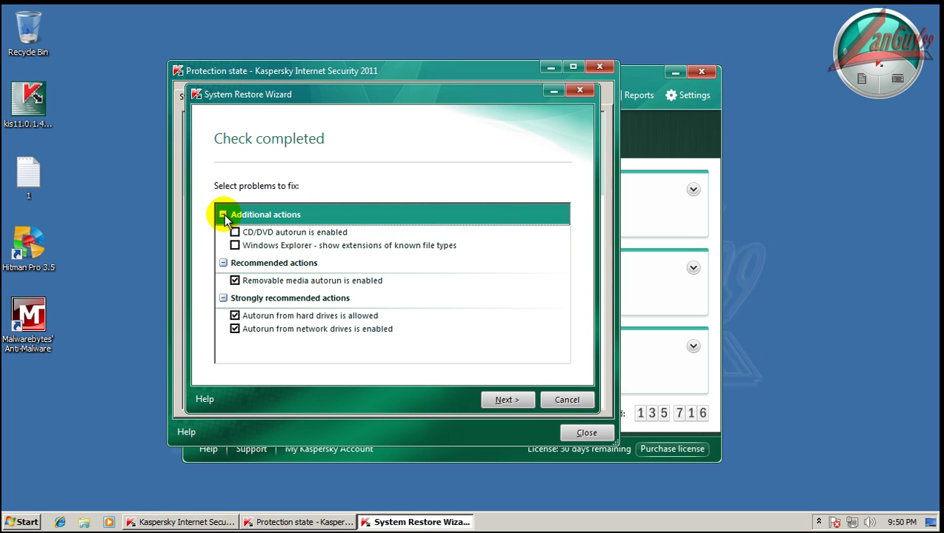
left_click(223, 214)
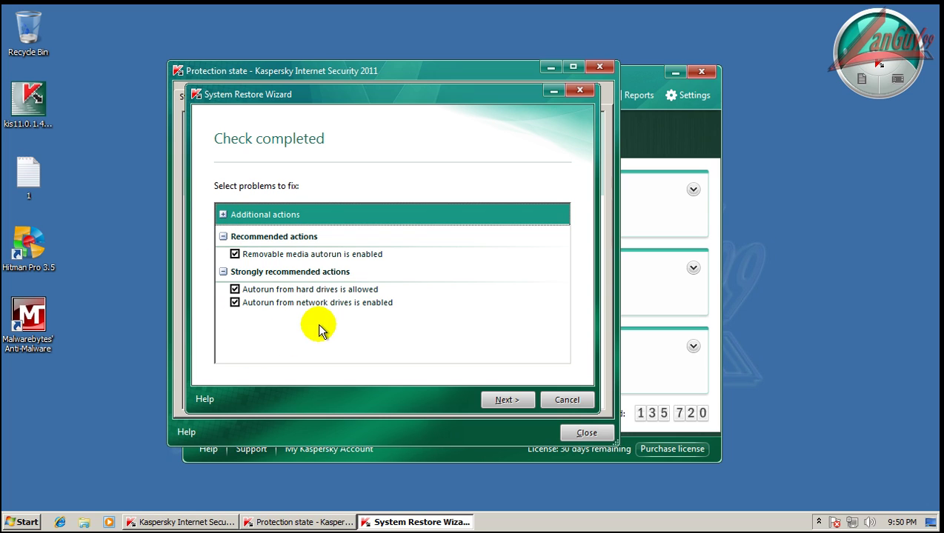
left_click(492, 400)
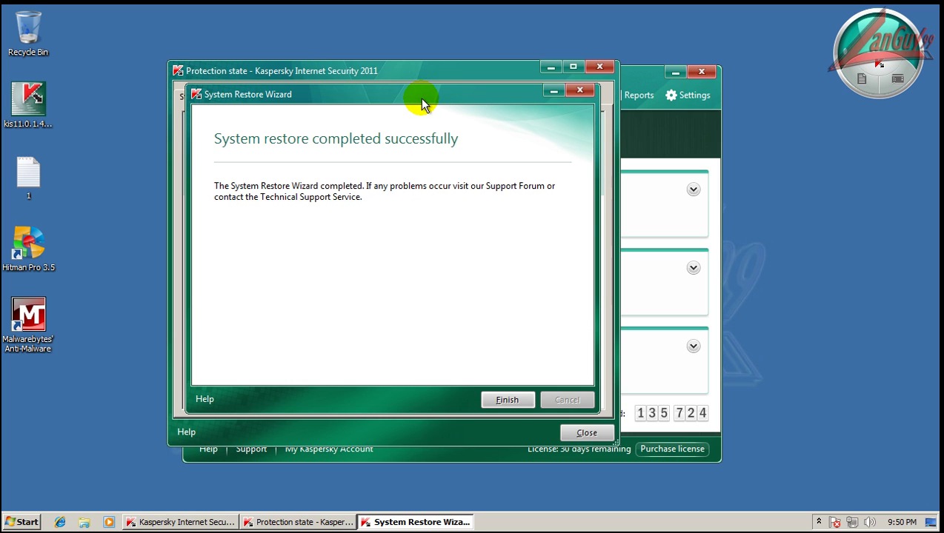
left_click(514, 399)
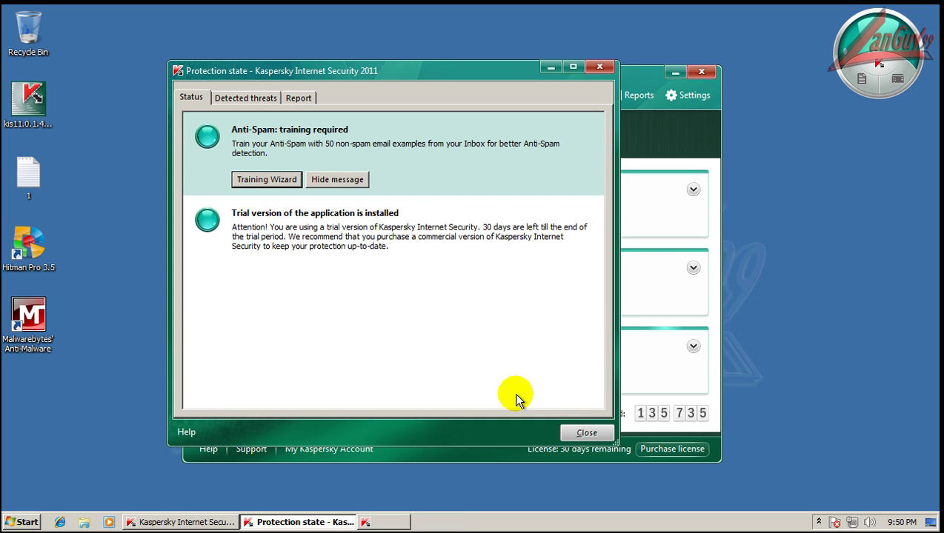
left_click(572, 434)
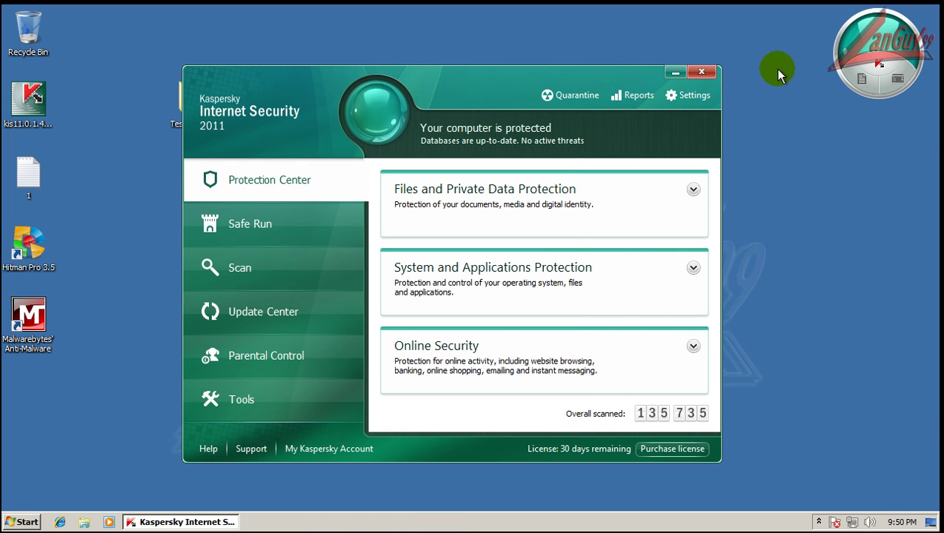
left_click(701, 72)
Step: Run the rkill application from the Rkill folder inside the desktop's Testing tools folder
left_click(182, 100)
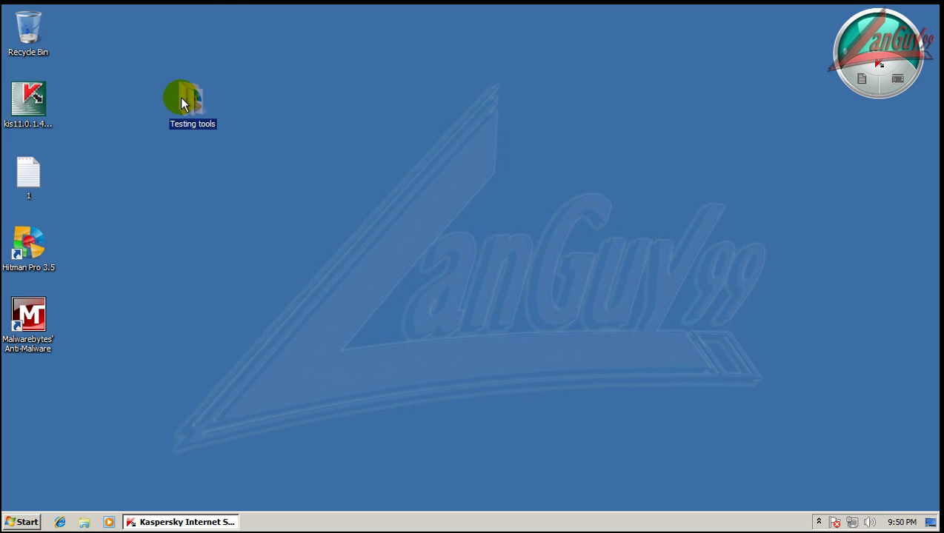
left_click(279, 89)
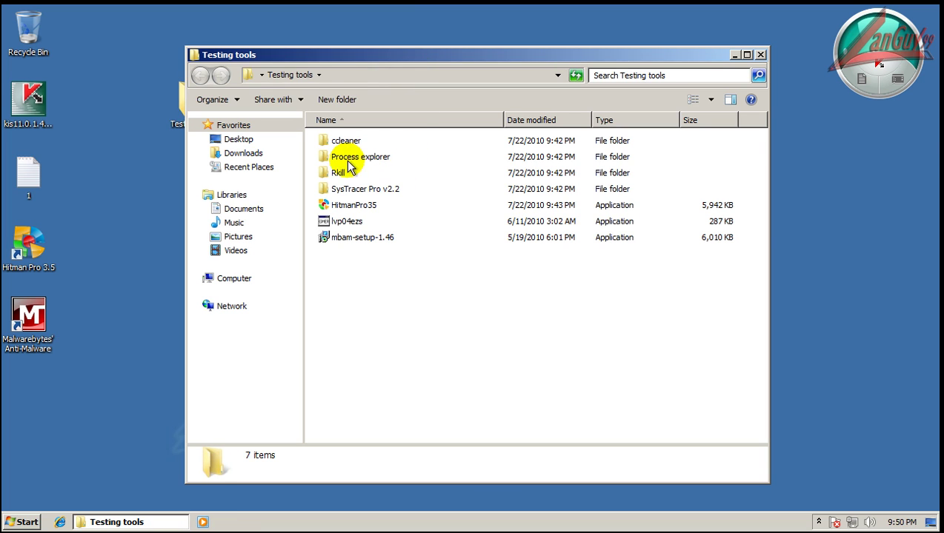
left_click(332, 172)
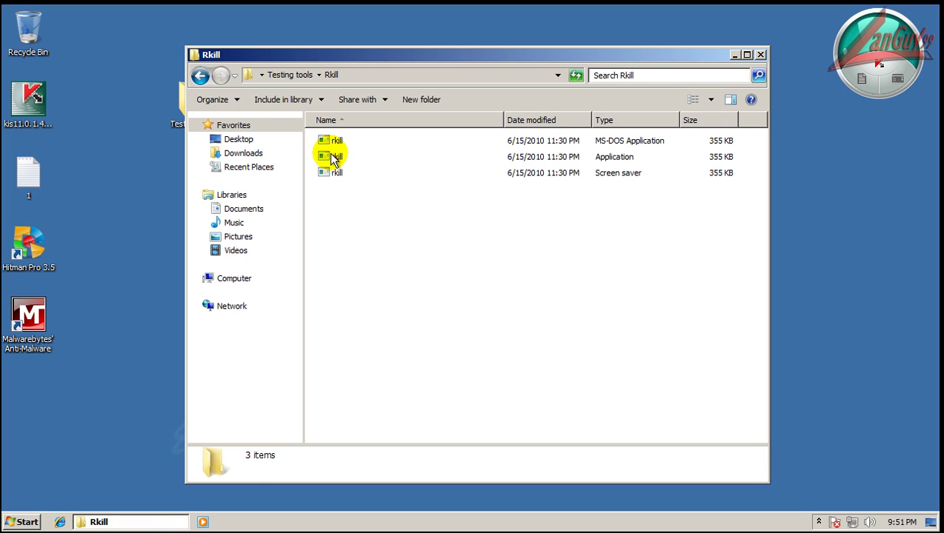
left_click(327, 157)
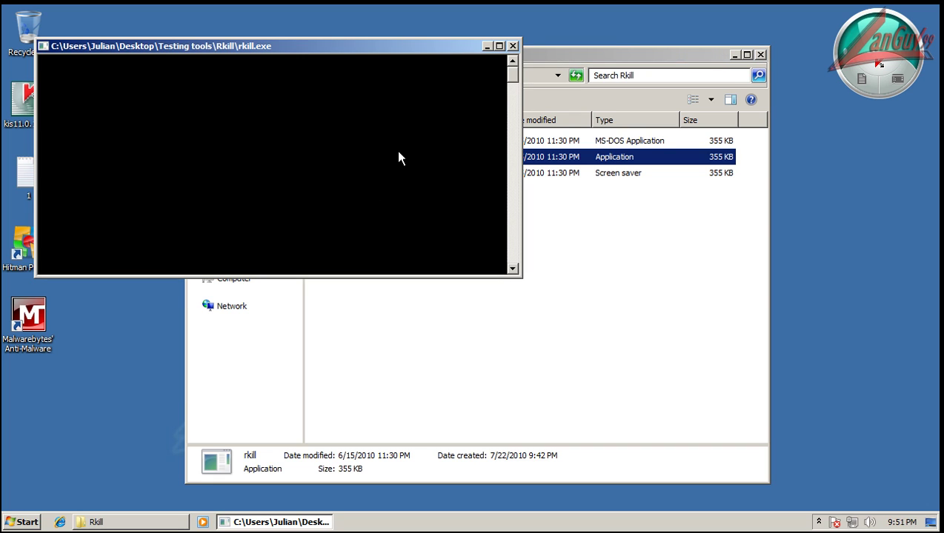
left_click_drag(367, 48, 415, 57)
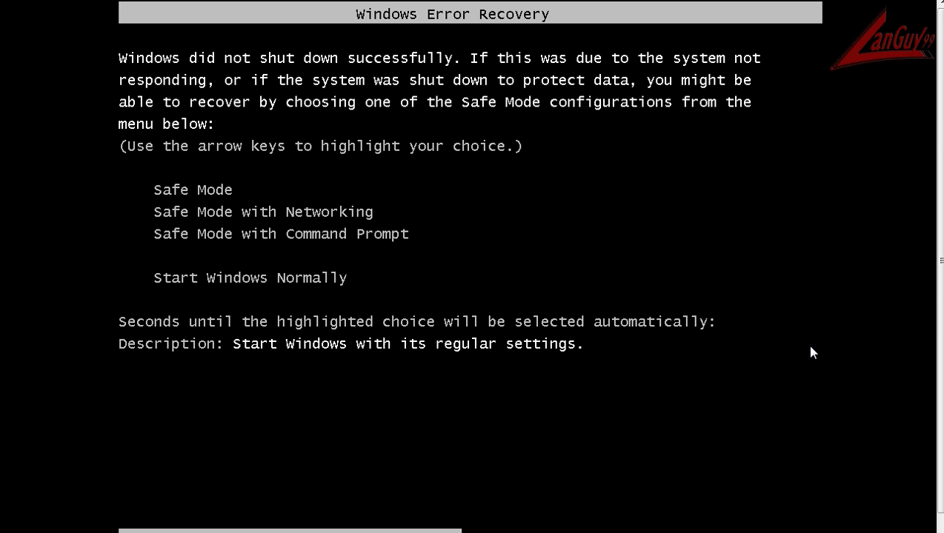
Step: Start Windows normally from the Windows Error Recovery screen
key("Return")
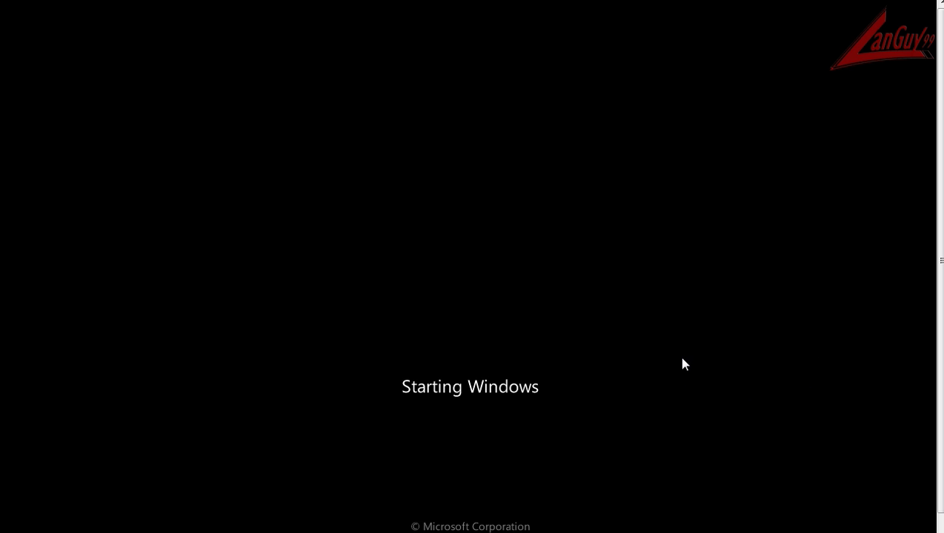